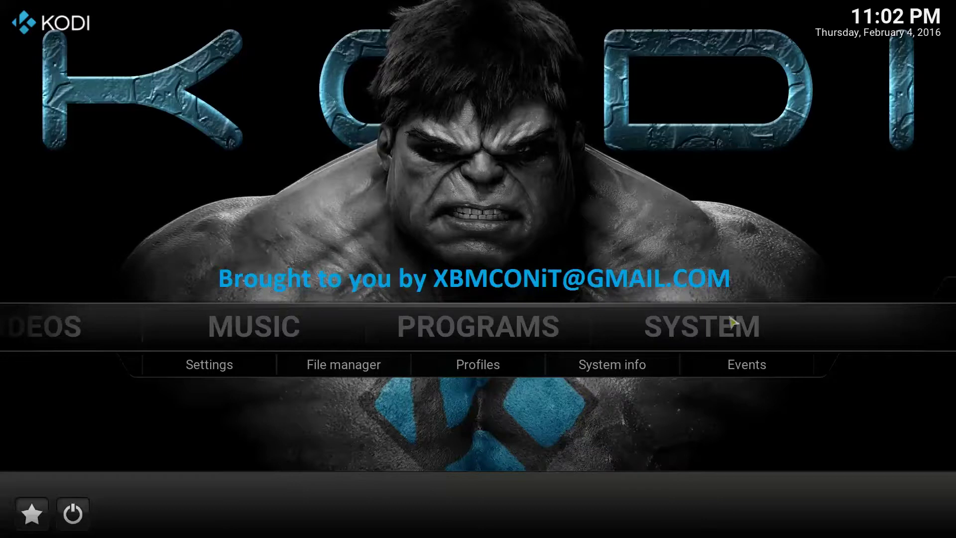
Go to the File manager from the home screen and begin adding a new source
{"action": "left_click", "coordinate": [714, 332]}
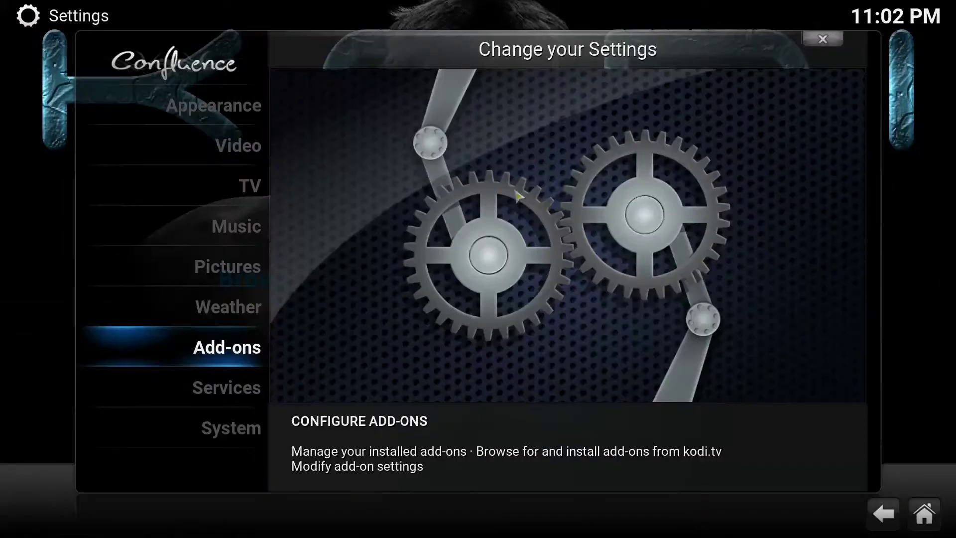
{"action": "left_click", "coordinate": [883, 512]}
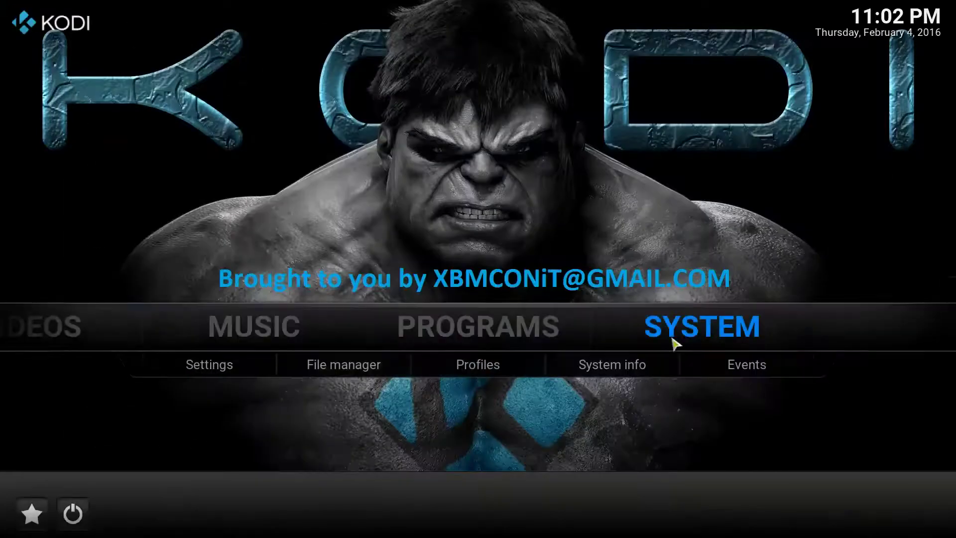
{"action": "mouse_move", "coordinate": [725, 331]}
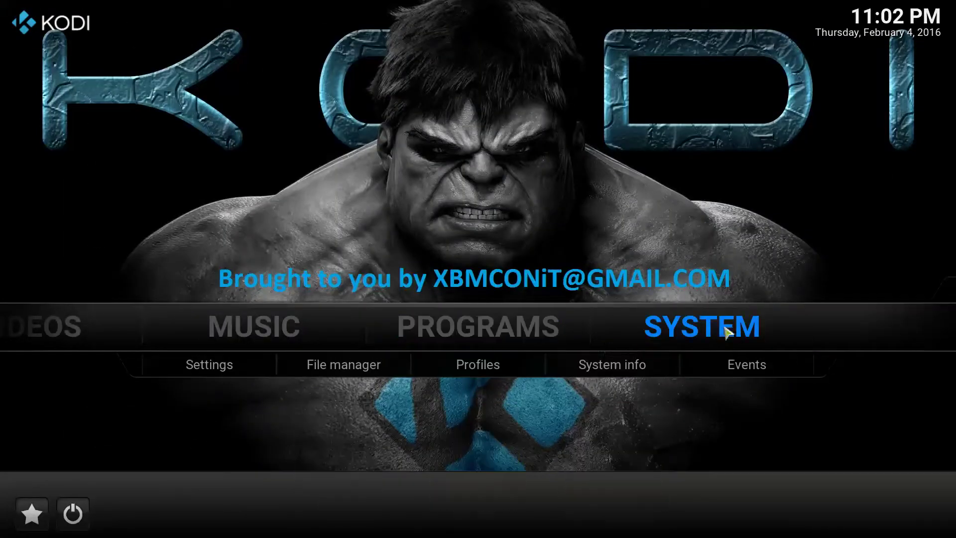
{"action": "left_click", "coordinate": [368, 365]}
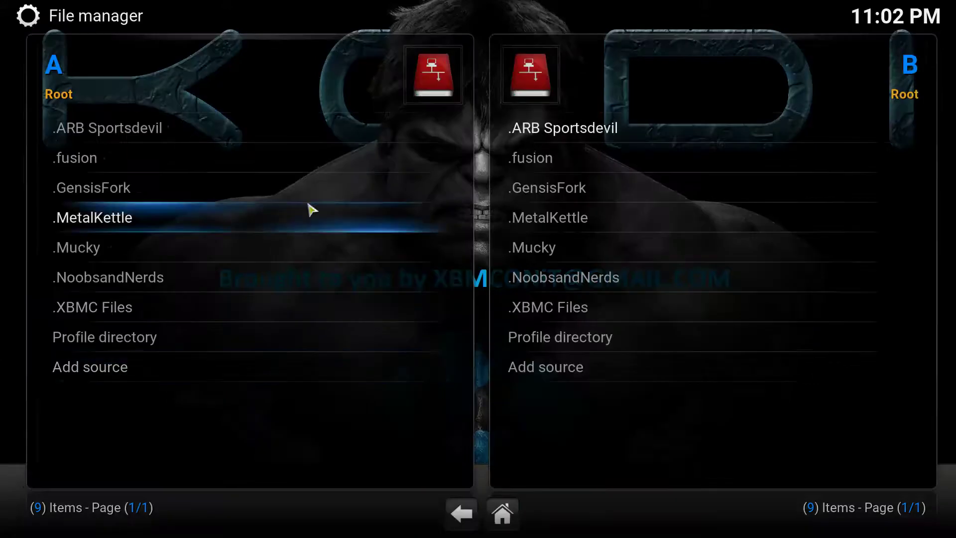
{"action": "left_click", "coordinate": [128, 379]}
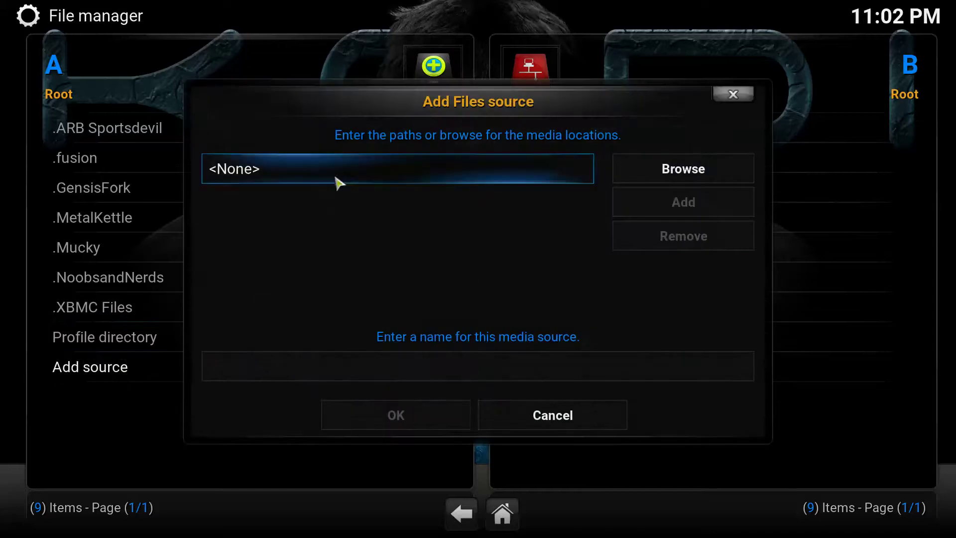
{"action": "left_click", "coordinate": [334, 170]}
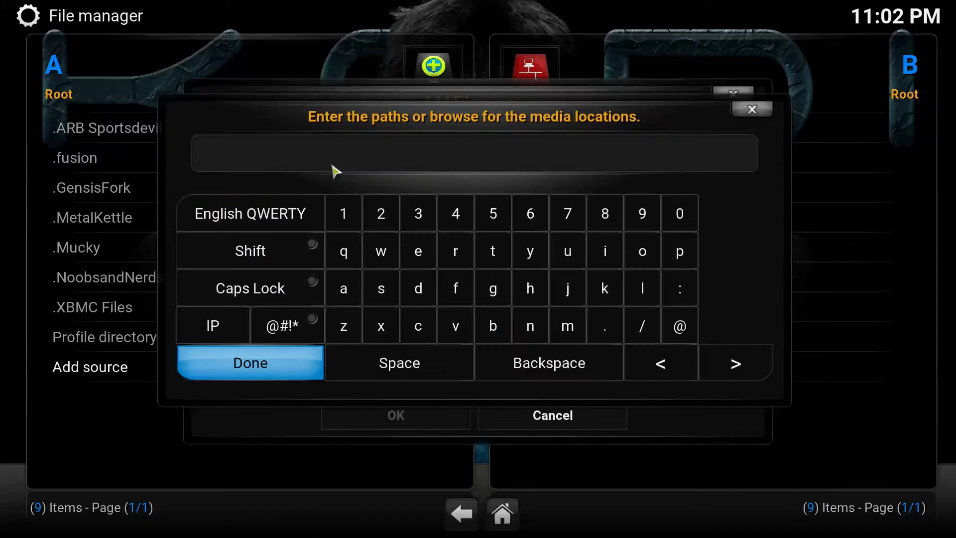
{"action": "type", "text": "http://filmkodi.com/repository"}
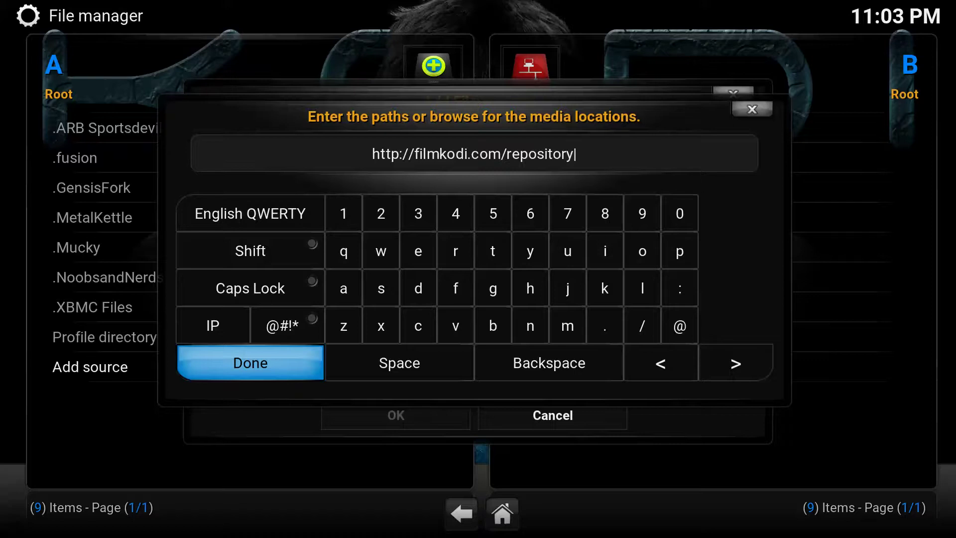
{"action": "left_click", "coordinate": [298, 376]}
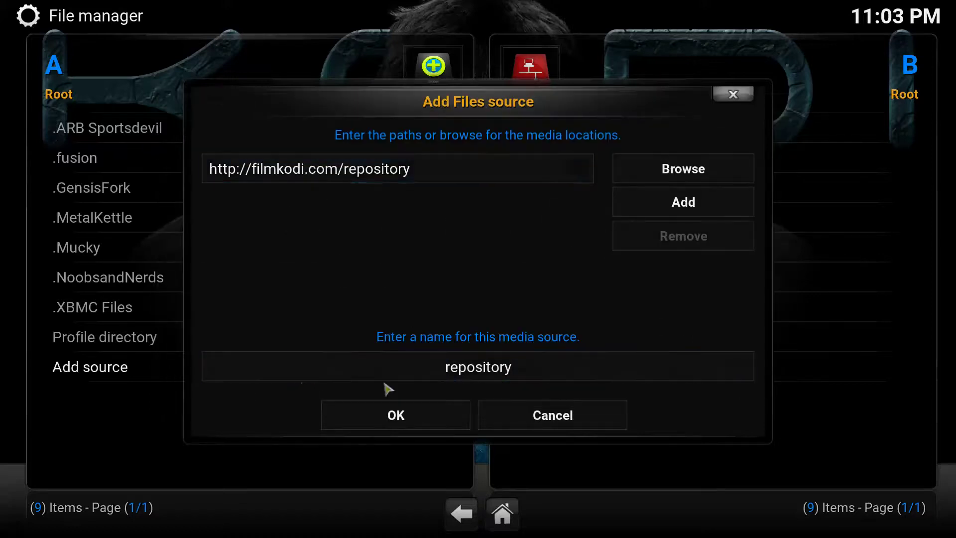
Rename the source from 'repository' to '.GensisFork' and save it
{"action": "left_click", "coordinate": [537, 366]}
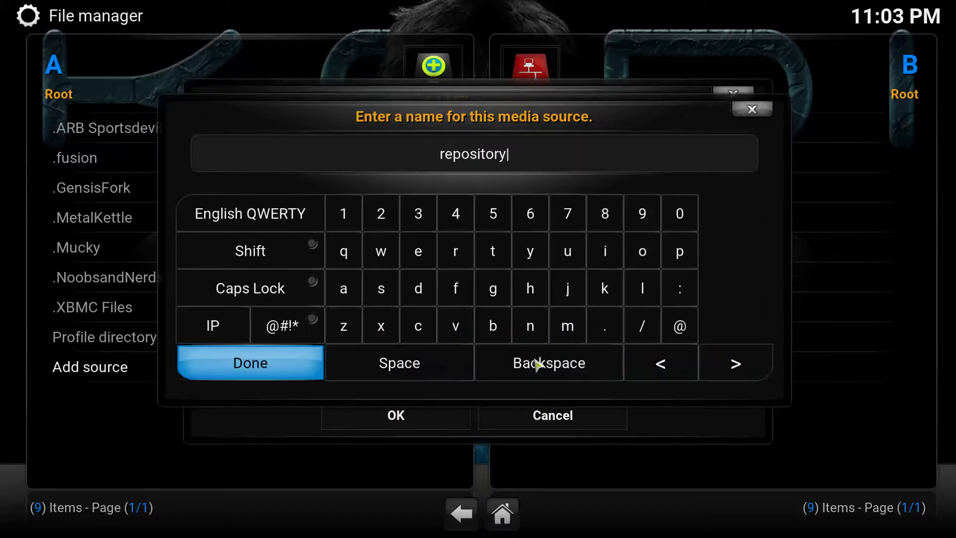
{"action": "key", "text": "BackSpace"}
{"action": "key", "text": "BackSpace"}
{"action": "key", "text": "BackSpace"}
{"action": "key", "text": "BackSpace"}
{"action": "key", "text": "BackSpace"}
{"action": "key", "text": "BackSpace"}
{"action": "key", "text": "BackSpace"}
{"action": "key", "text": "BackSpace"}
{"action": "key", "text": "BackSpace"}
{"action": "key", "text": "BackSpace"}
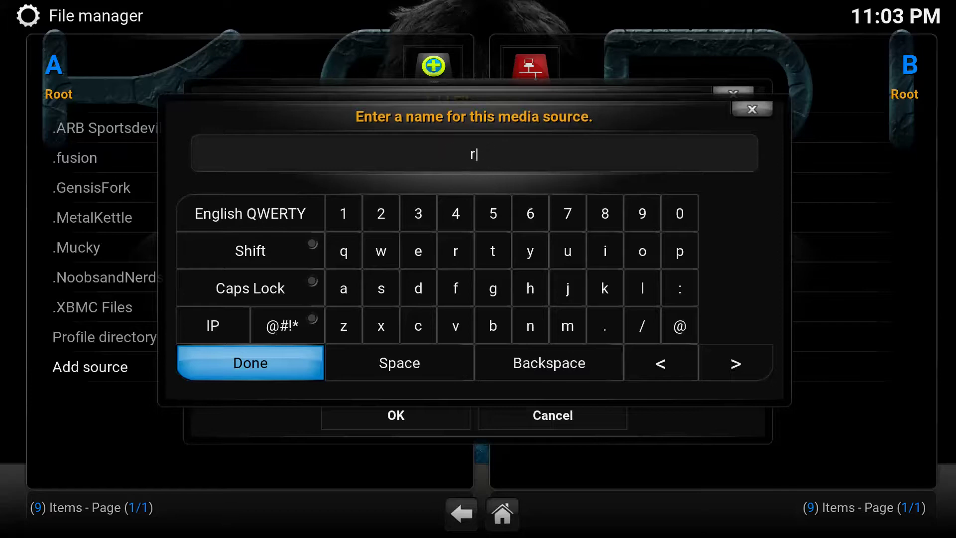
{"action": "type", "text": ".GensisFork"}
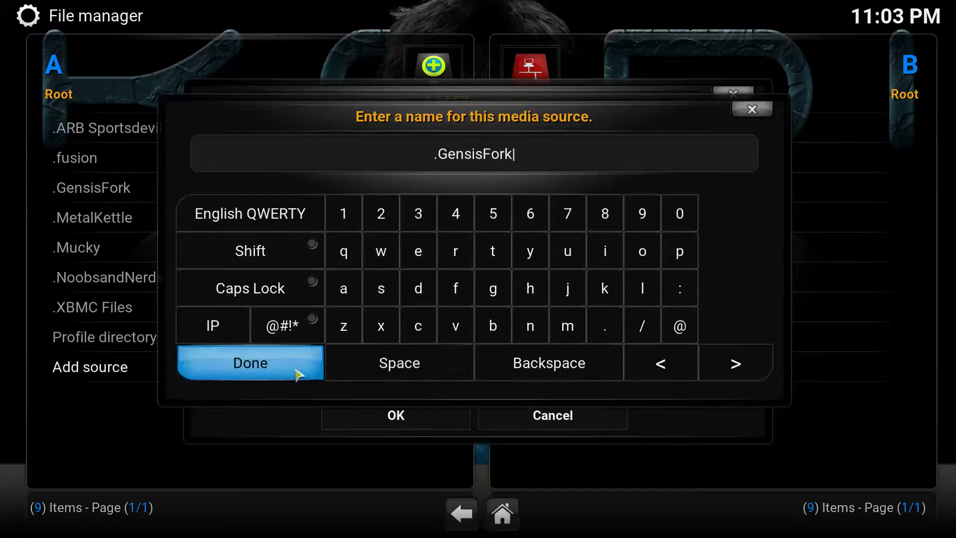
{"action": "left_click", "coordinate": [299, 371]}
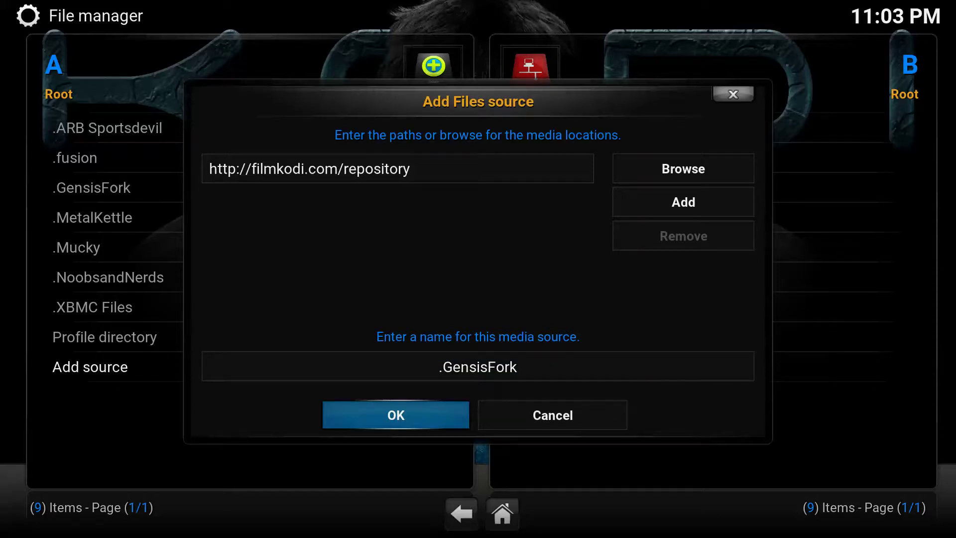
{"action": "left_click", "coordinate": [405, 421]}
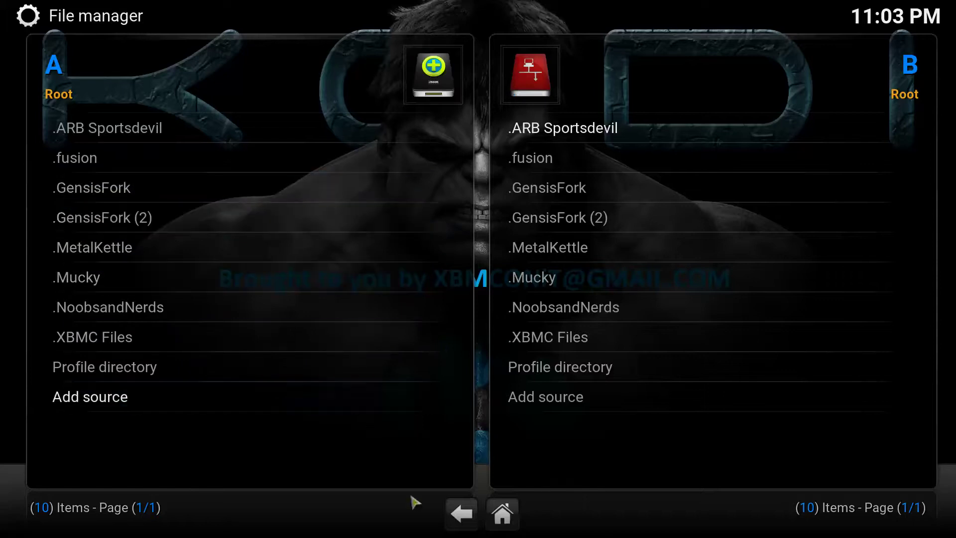
Go back to the home screen and reach the Add-ons section of Settings
{"action": "left_click", "coordinate": [467, 519]}
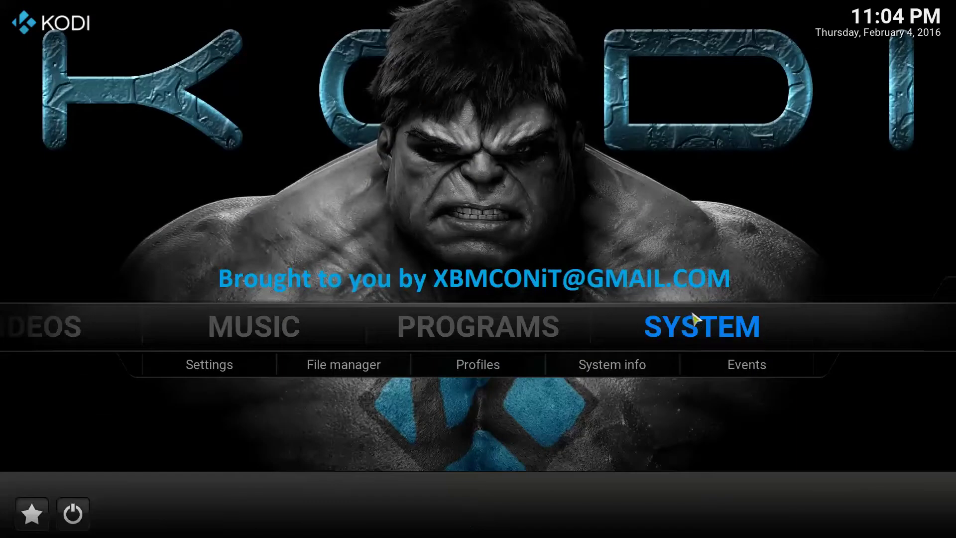
{"action": "mouse_move", "coordinate": [659, 335]}
{"action": "left_click", "coordinate": [215, 374]}
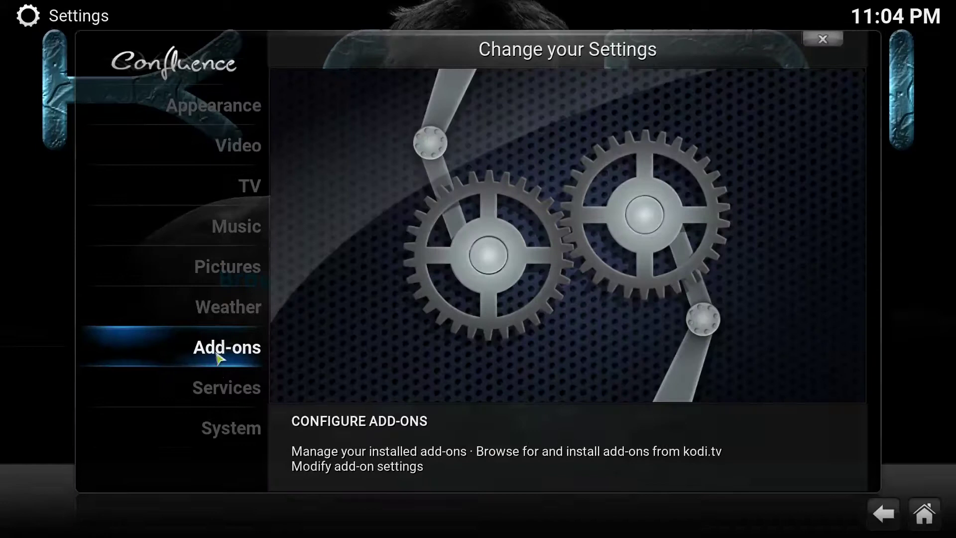
{"action": "left_click", "coordinate": [223, 344]}
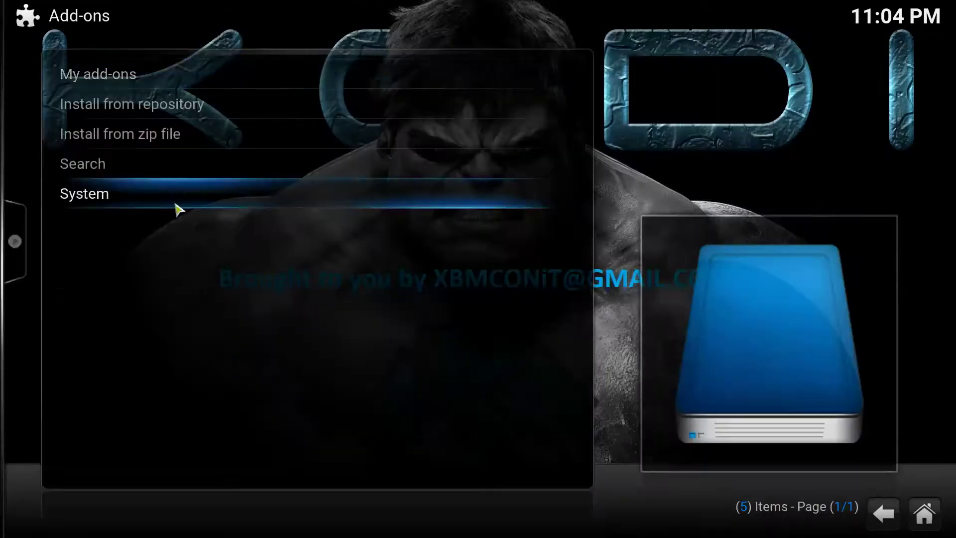
Install repository.filmkodi.com.zip from the .GensisFork (2) source via Install from zip file
{"action": "left_click", "coordinate": [175, 141]}
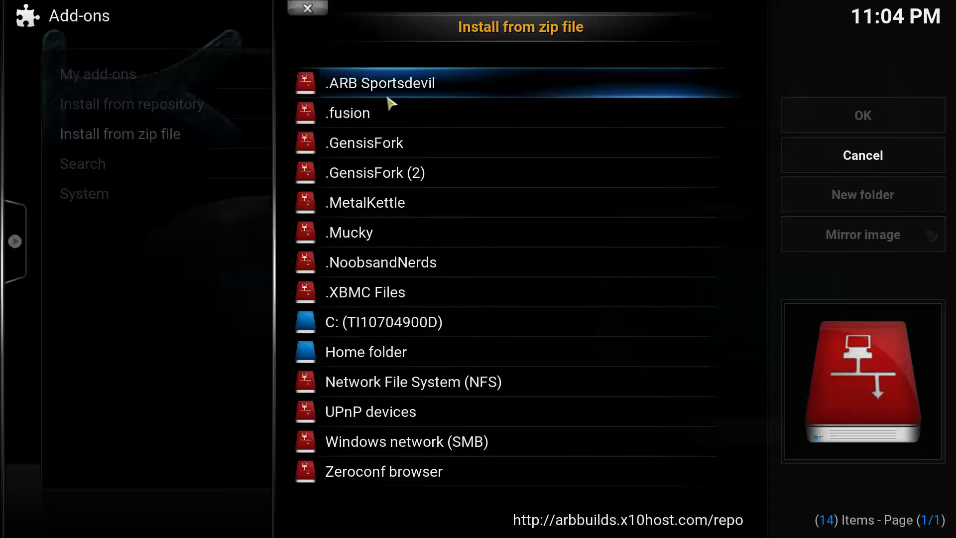
{"action": "left_click", "coordinate": [393, 175]}
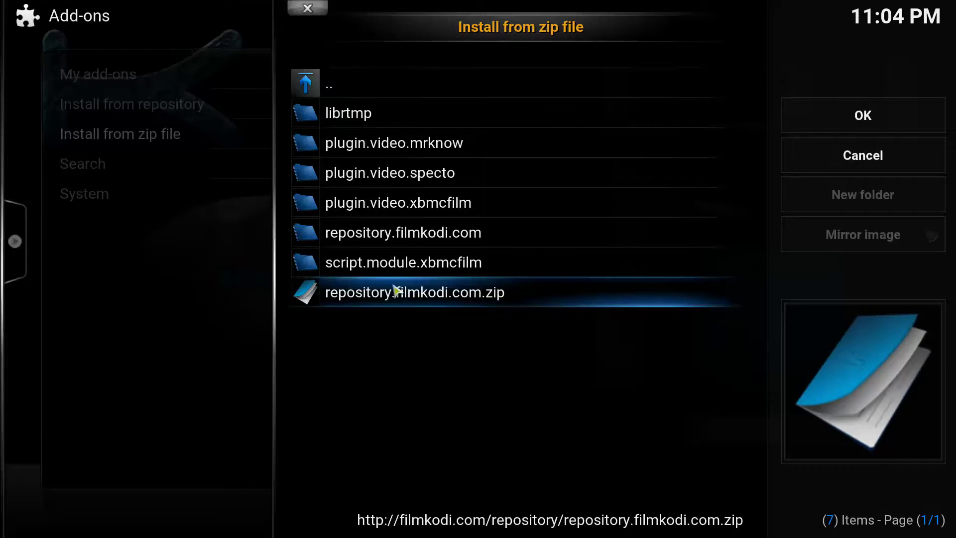
{"action": "left_click", "coordinate": [440, 293]}
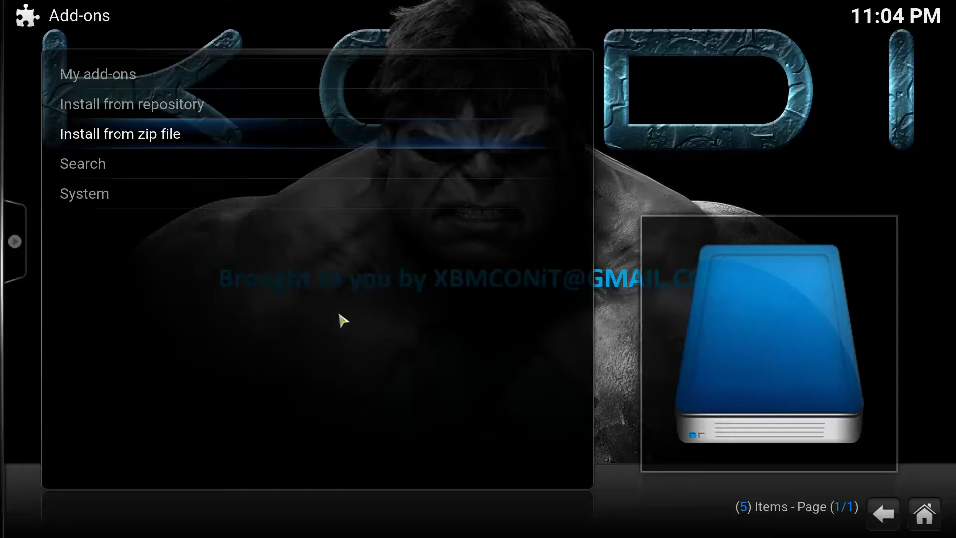
Find Specto - Genesis Fork among the filmkodi.com repository's video add-ons and check its details
{"action": "left_click", "coordinate": [110, 107]}
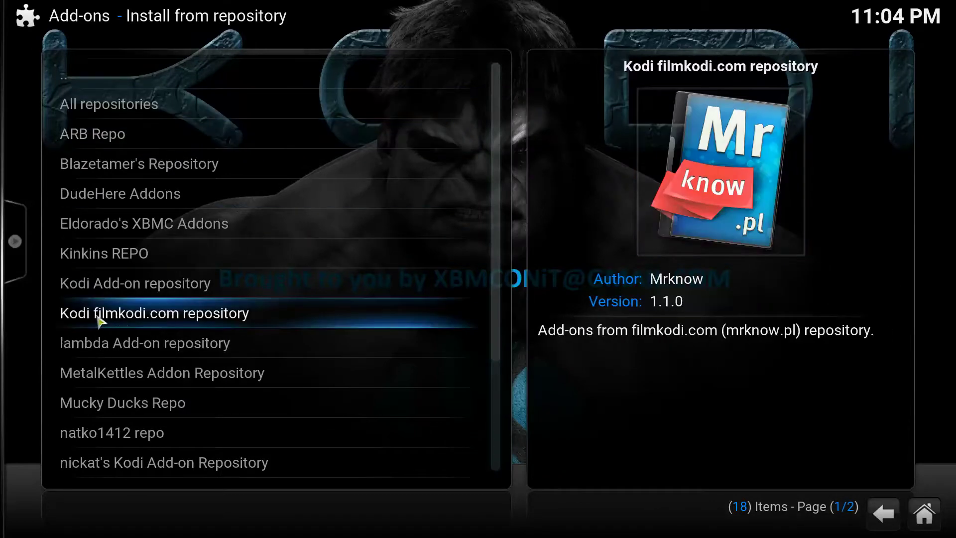
{"action": "left_click", "coordinate": [178, 323]}
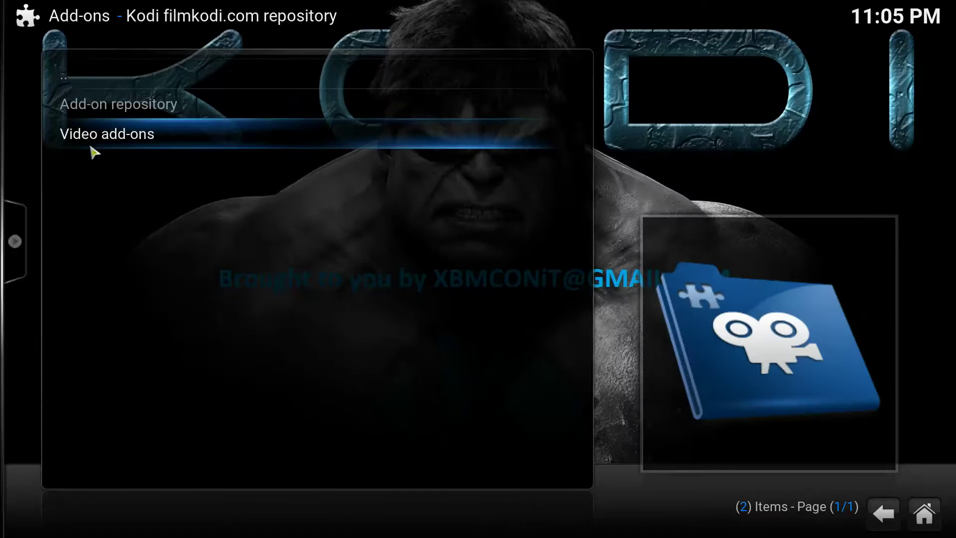
{"action": "left_click", "coordinate": [91, 142]}
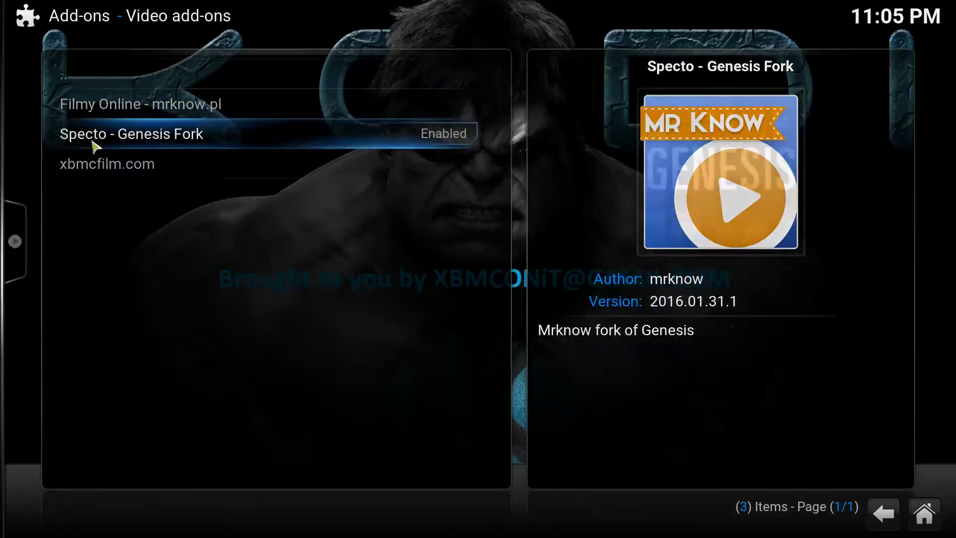
{"action": "left_click", "coordinate": [143, 138]}
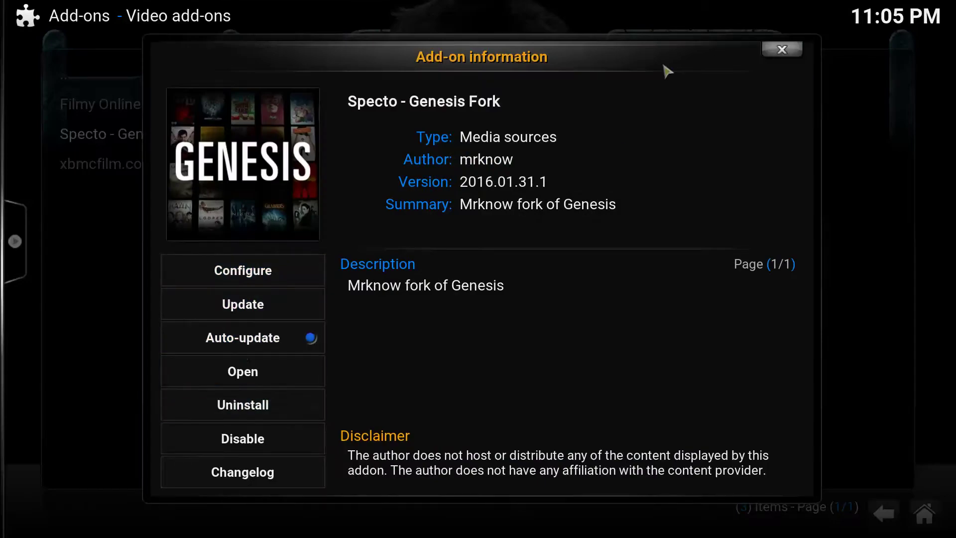
{"action": "left_click", "coordinate": [789, 62]}
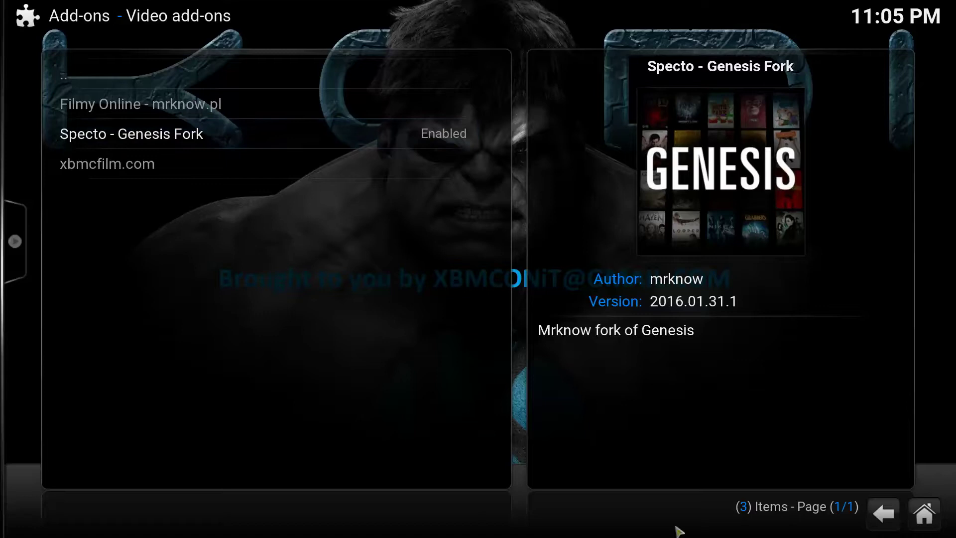
Back out of the repository and settings screens to the Kodi home screen
{"action": "left_click", "coordinate": [877, 515]}
{"action": "left_click", "coordinate": [879, 521]}
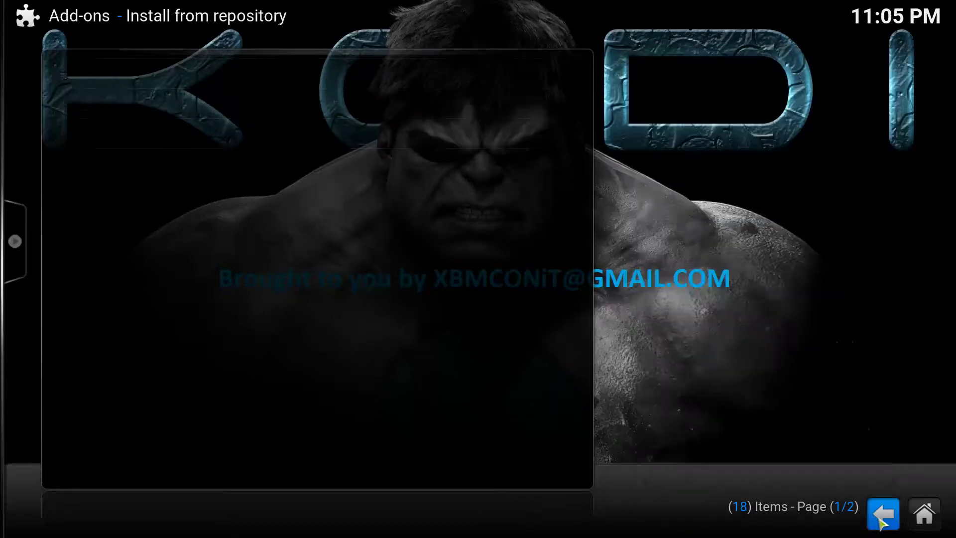
{"action": "left_click", "coordinate": [880, 522]}
{"action": "left_click", "coordinate": [880, 522]}
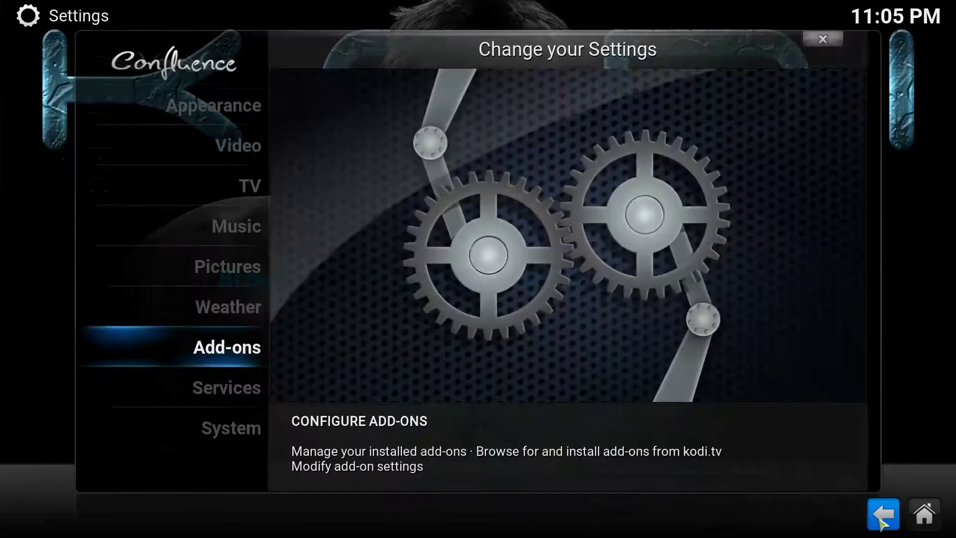
{"action": "left_click", "coordinate": [880, 521]}
Show the Videos add-ons list and browse it for Specto - Genesis Fork
{"action": "mouse_move", "coordinate": [346, 328]}
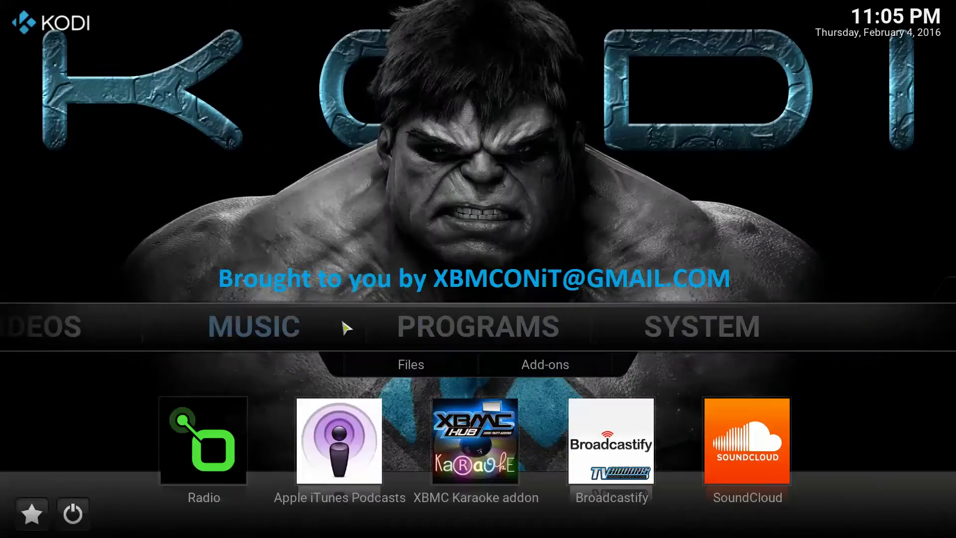
{"action": "mouse_move", "coordinate": [505, 324]}
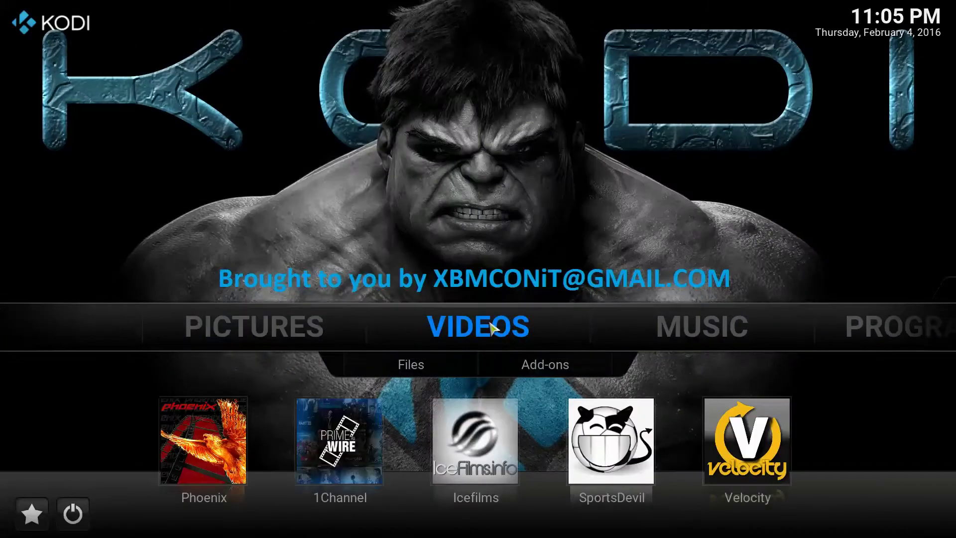
{"action": "left_click", "coordinate": [538, 366]}
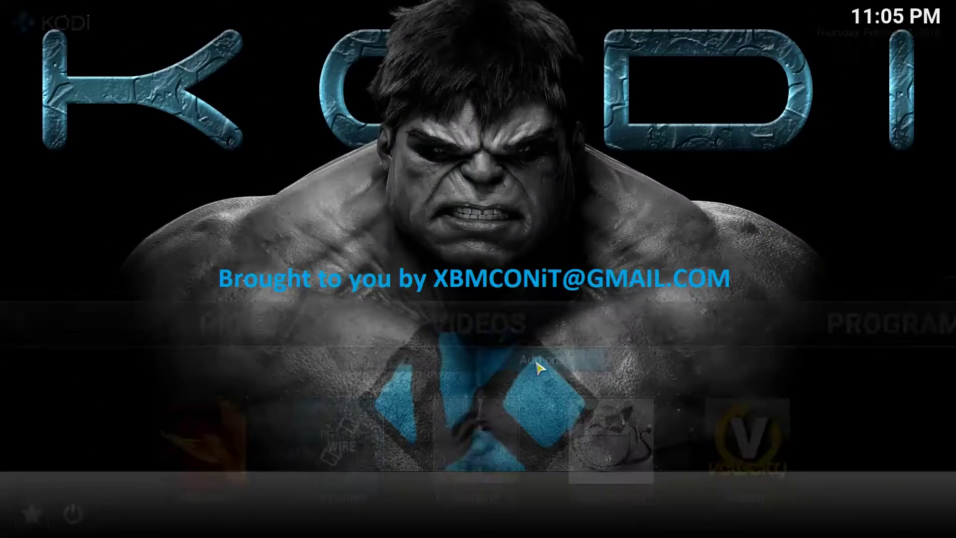
{"action": "scroll", "coordinate": [538, 367], "scroll_direction": "down", "scroll_amount": 2}
{"action": "scroll", "coordinate": [539, 371], "scroll_direction": "up", "scroll_amount": 2}
{"action": "scroll", "coordinate": [539, 371], "scroll_direction": "down", "scroll_amount": 2}
{"action": "scroll", "coordinate": [545, 380], "scroll_direction": "up", "scroll_amount": 1}
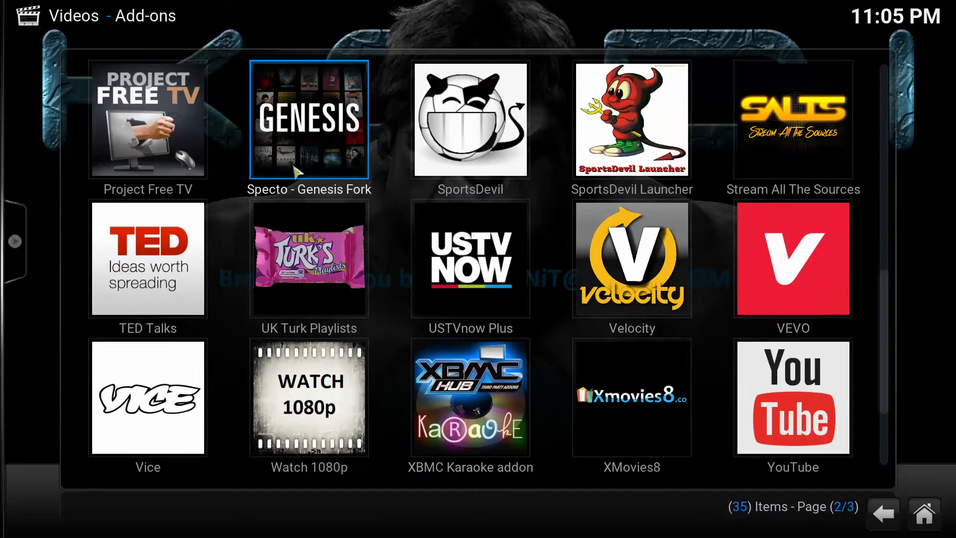
Launch Specto - Genesis Fork, dismiss the changelog, and show Movies > In Theaters
{"action": "left_click", "coordinate": [315, 146]}
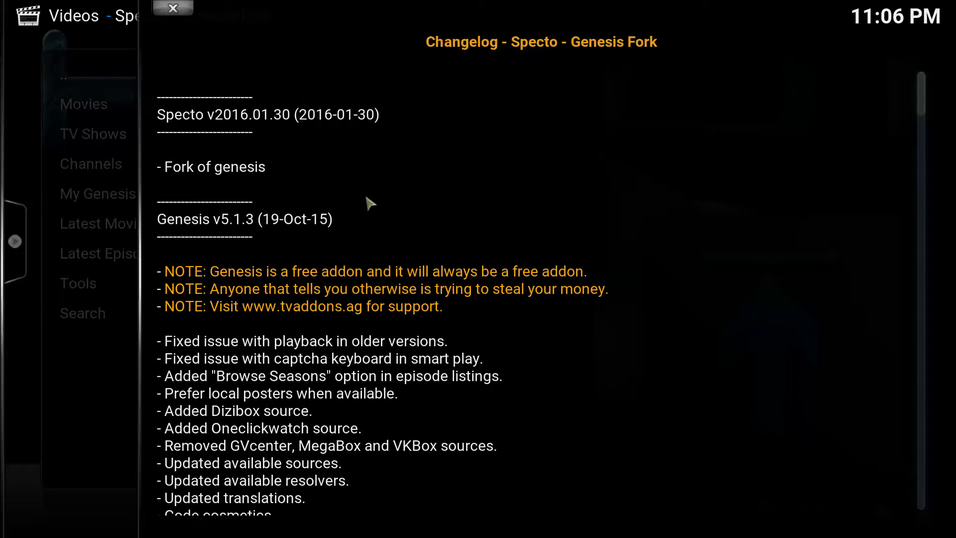
{"action": "left_click", "coordinate": [174, 10]}
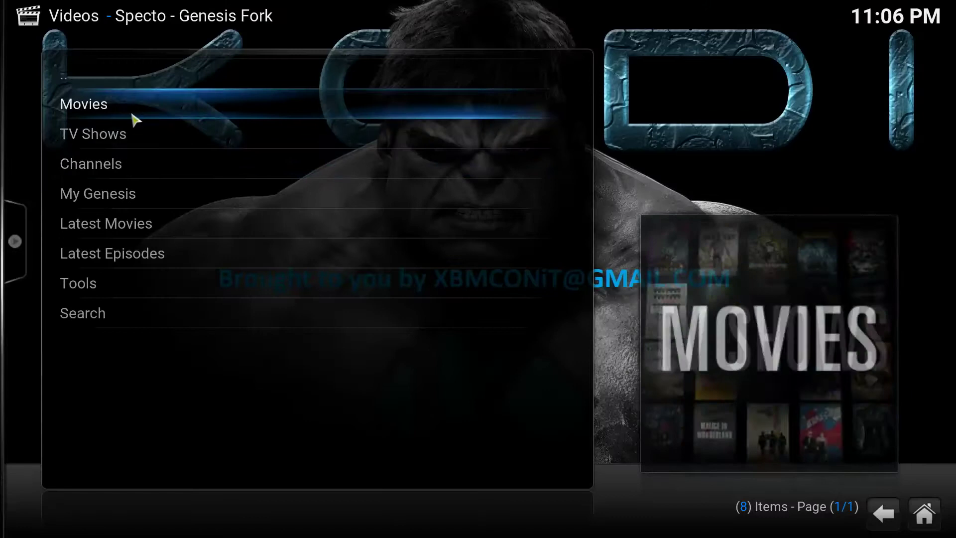
{"action": "left_click", "coordinate": [134, 119]}
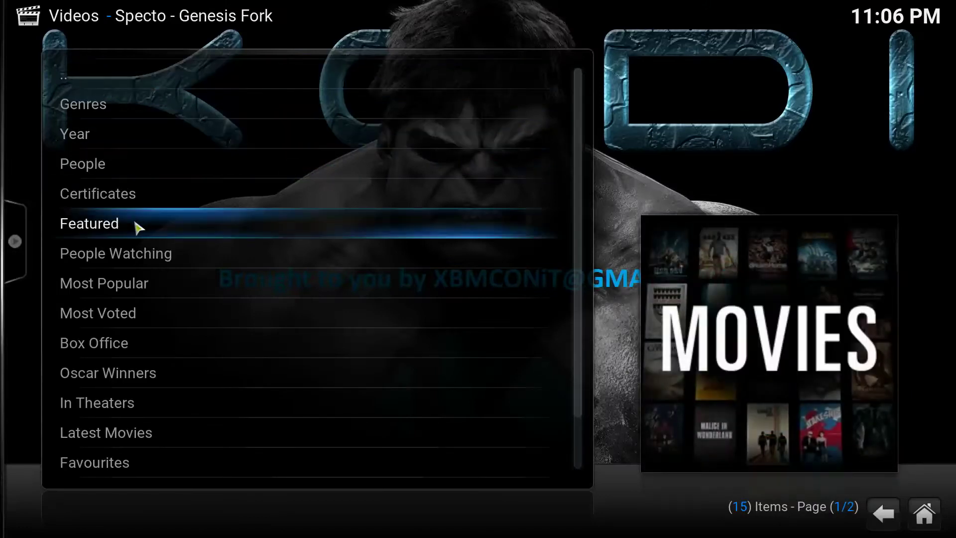
{"action": "left_click", "coordinate": [149, 400]}
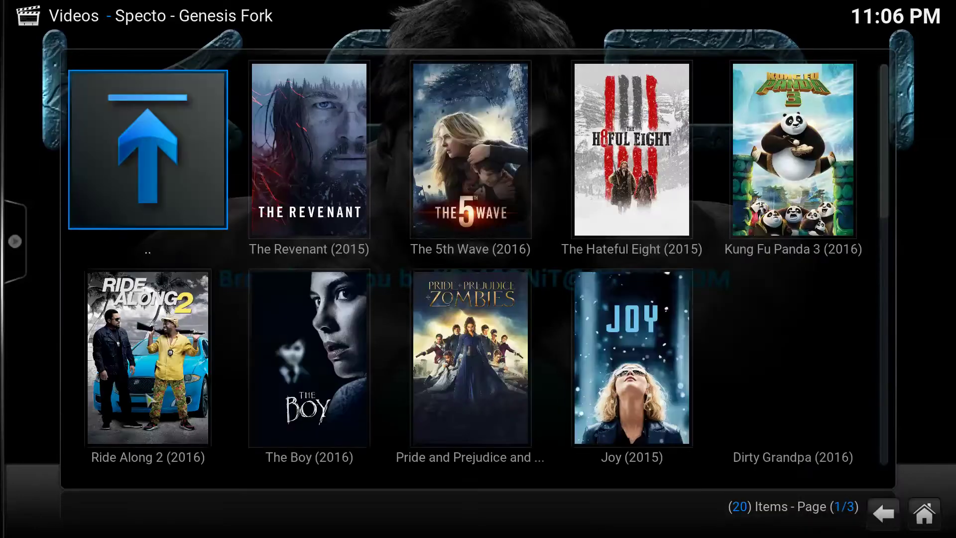
{"action": "scroll", "coordinate": [199, 373], "scroll_direction": "down", "scroll_amount": 2}
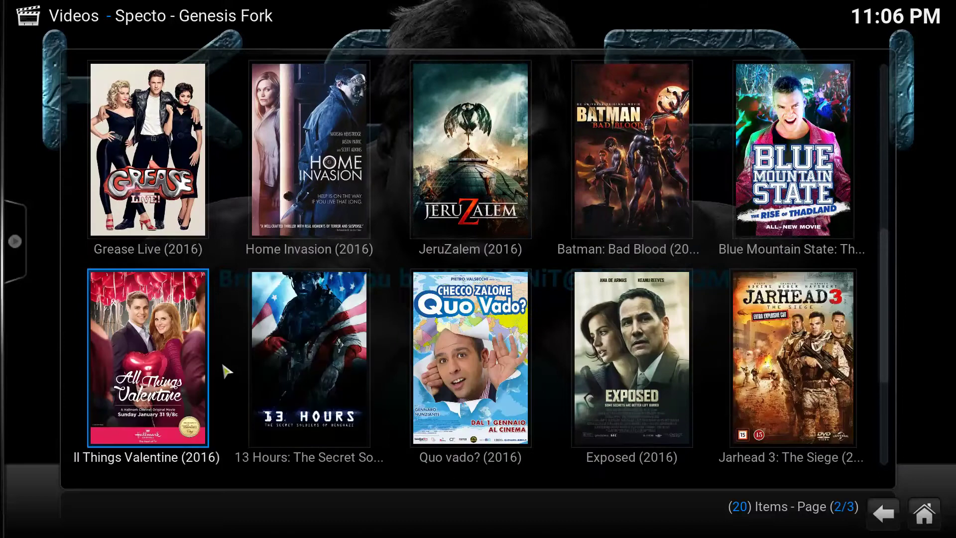
{"action": "scroll", "coordinate": [226, 370], "scroll_direction": "up", "scroll_amount": 2}
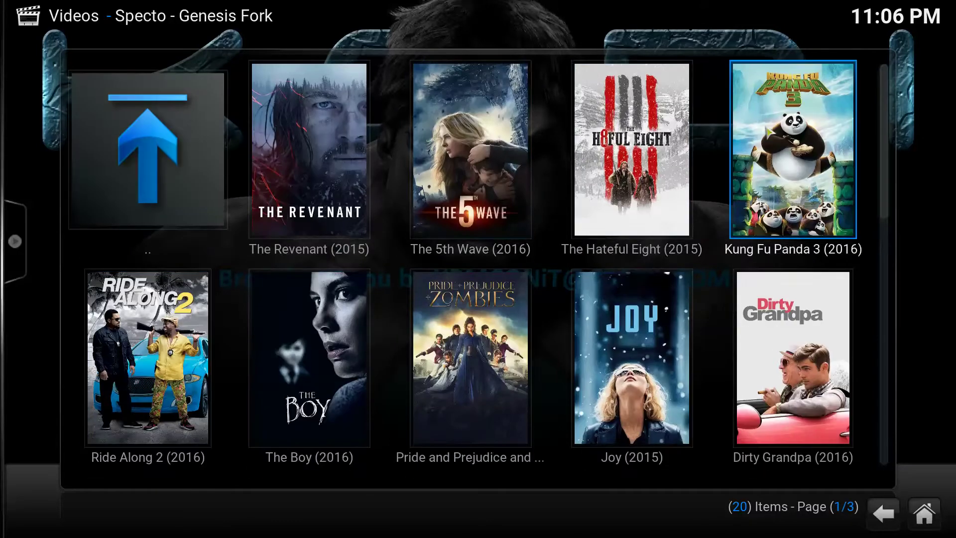
Play Kung Fu Panda 3 from the 01 TUNEMOVIE HD source, skip ahead about 22 minutes, then stop
{"action": "left_click", "coordinate": [772, 130]}
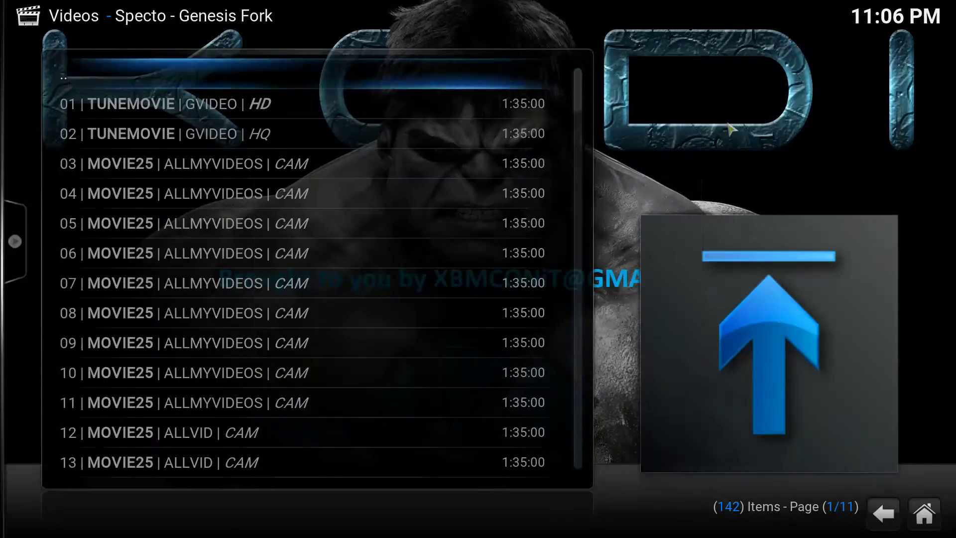
{"action": "left_click", "coordinate": [242, 111]}
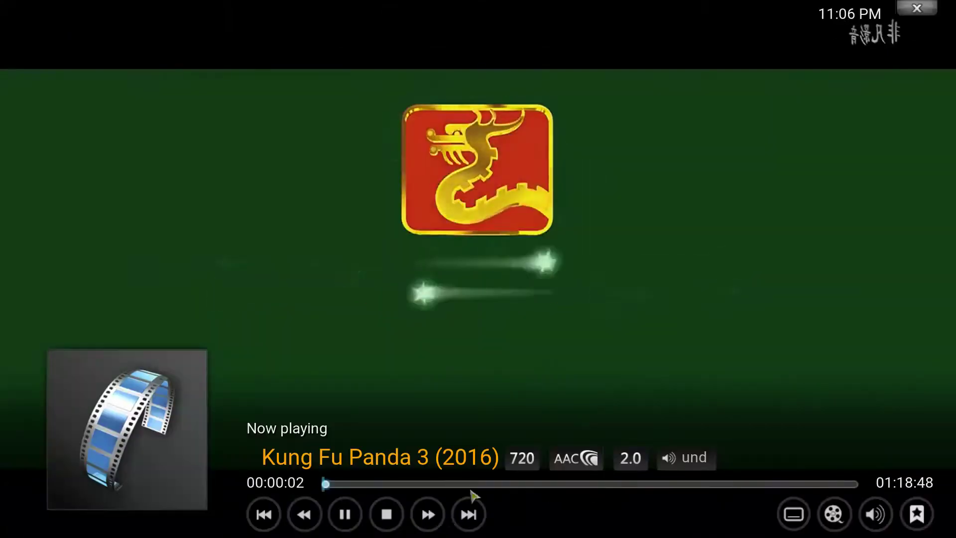
{"action": "left_click", "coordinate": [472, 484]}
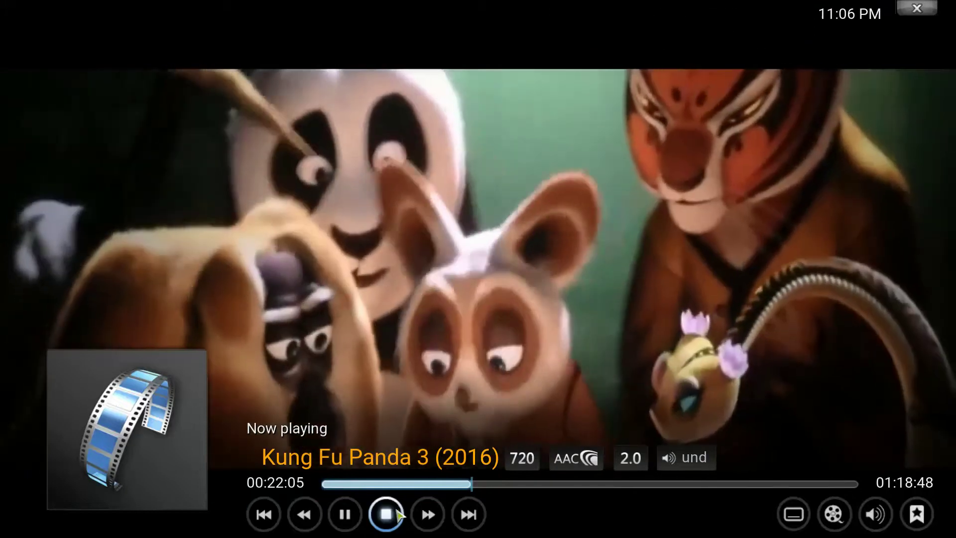
{"action": "left_click", "coordinate": [397, 510]}
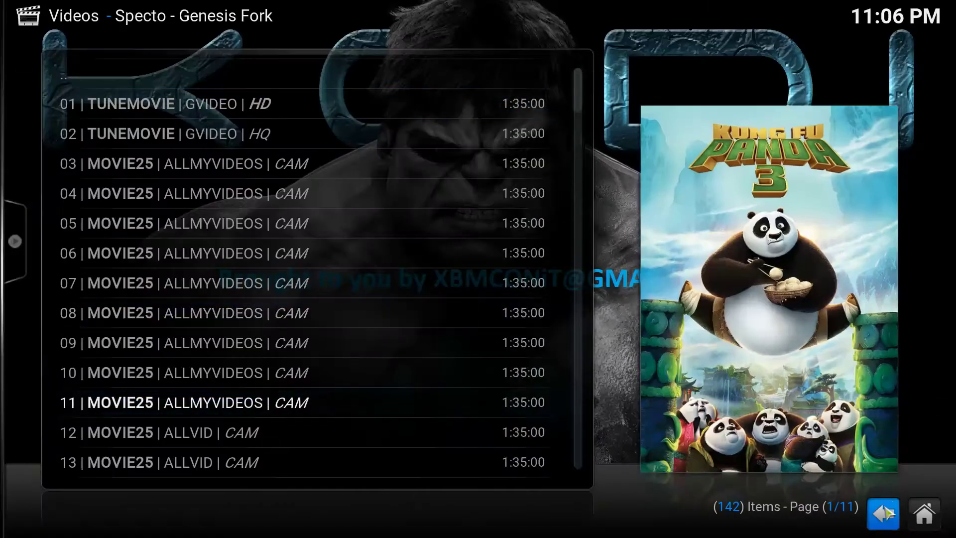
Back out of Specto to the Videos add-ons grid
{"action": "left_click", "coordinate": [883, 513]}
{"action": "left_click", "coordinate": [883, 514]}
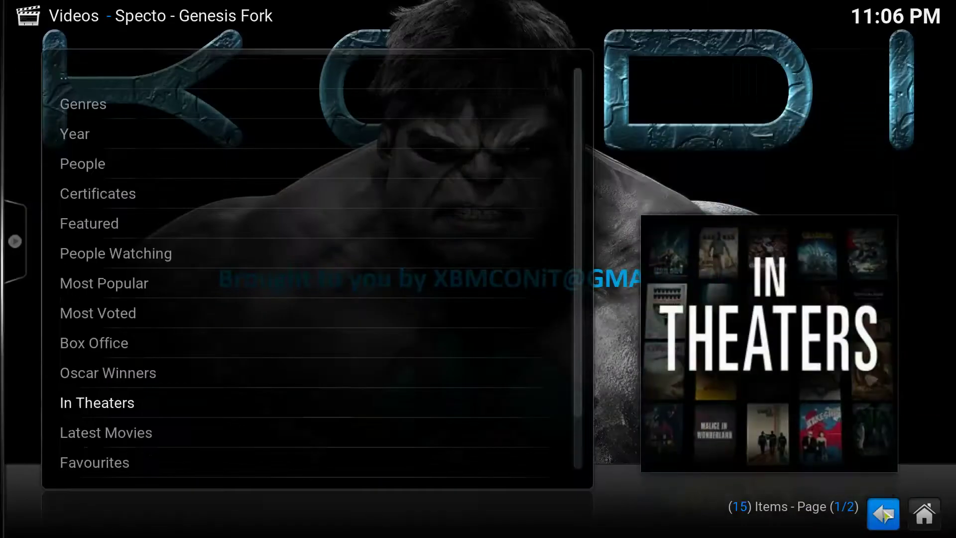
{"action": "left_click", "coordinate": [883, 513]}
{"action": "left_click", "coordinate": [883, 513]}
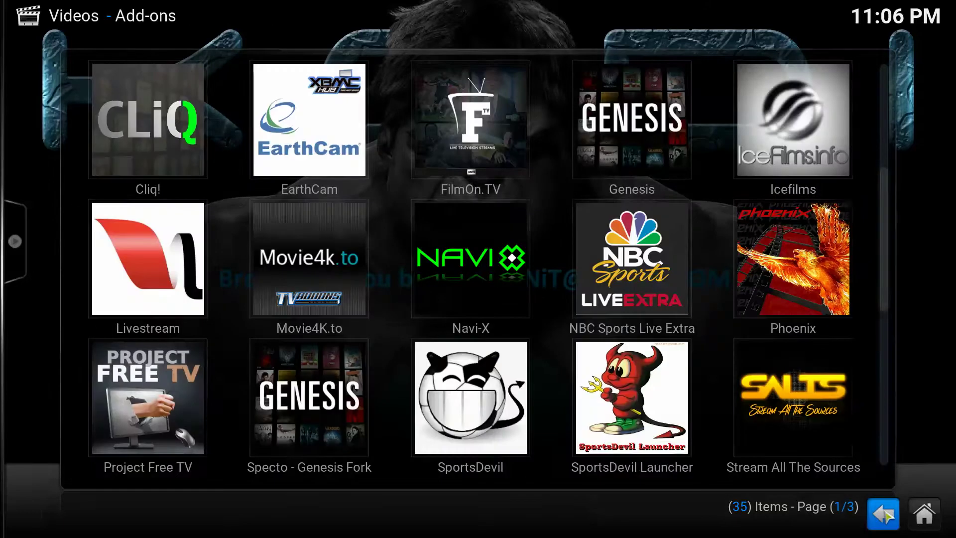